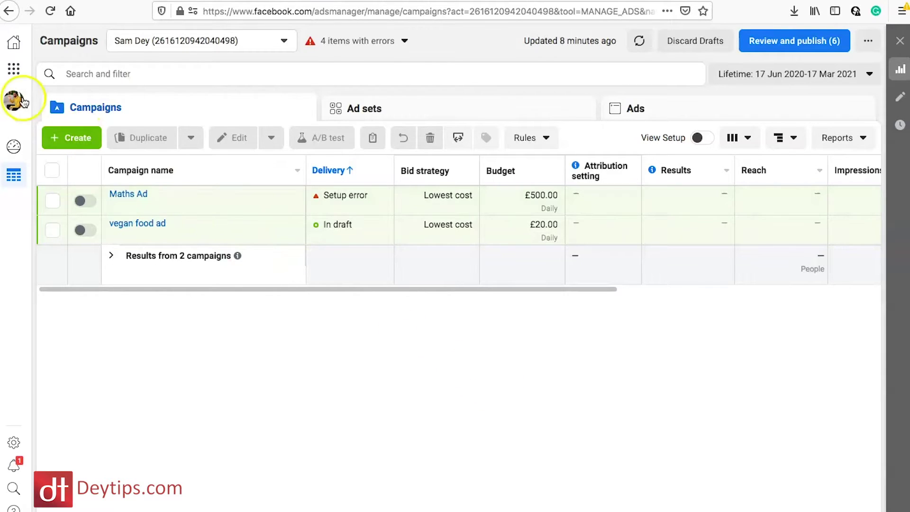
- From Business tools, open Events Manager for sam pixel2 and add events from a new website
left_click(14, 70)
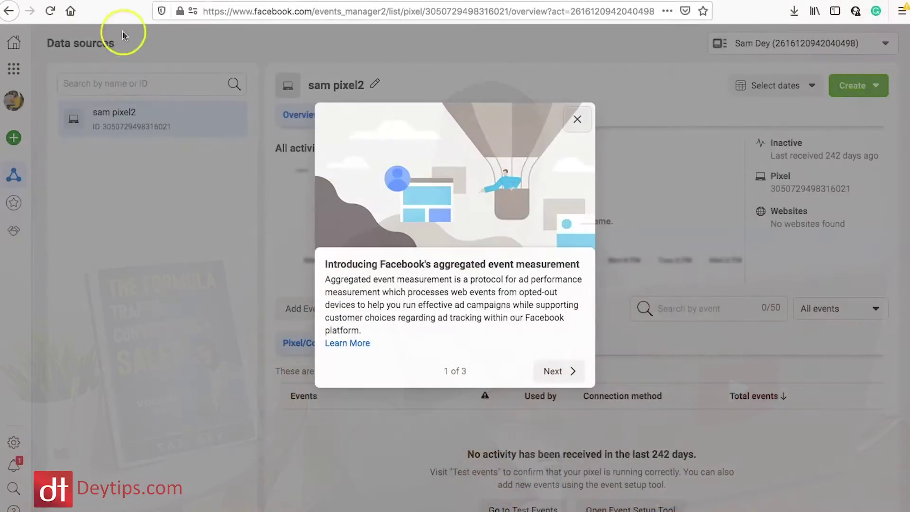
left_click(576, 119)
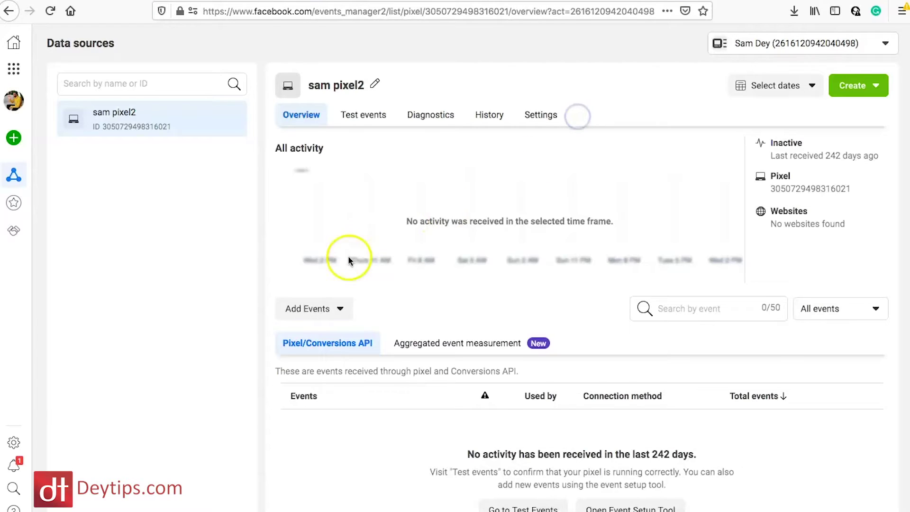
left_click(340, 311)
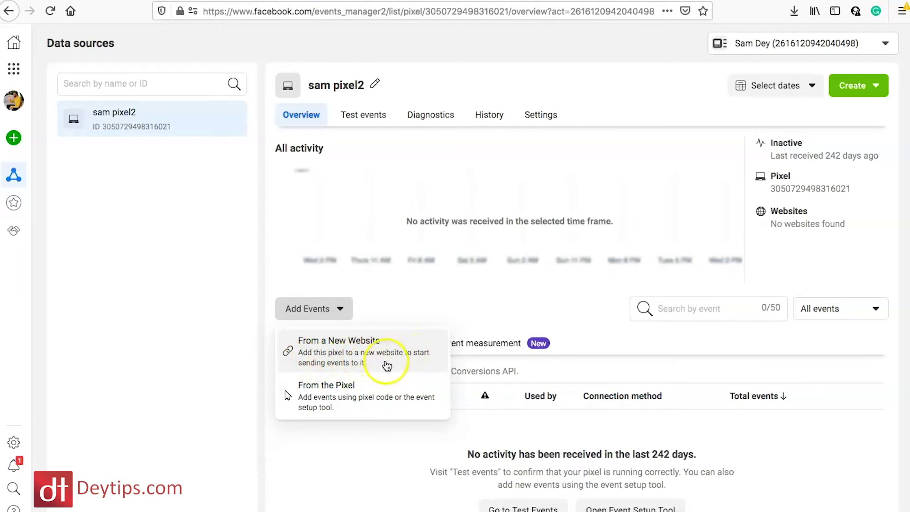
left_click(384, 368)
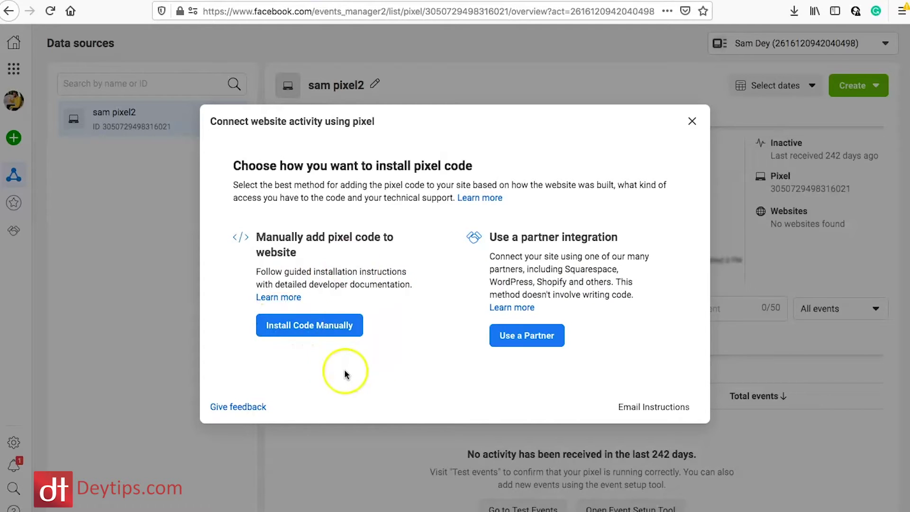
- Choose manual installation and copy the pixel base code
left_click(304, 327)
left_click(320, 342)
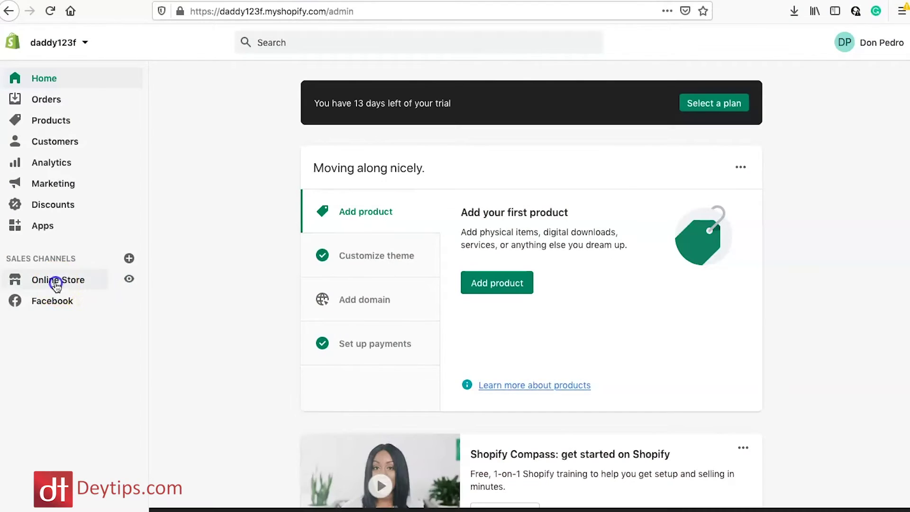
- From Online Store > Themes, open the Debut theme's code editor on theme.liquid
left_click(56, 283)
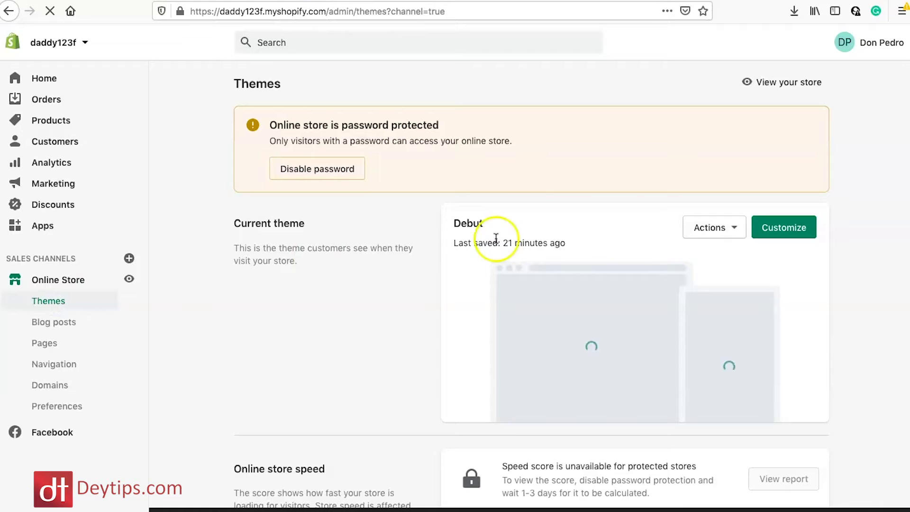
left_click(726, 228)
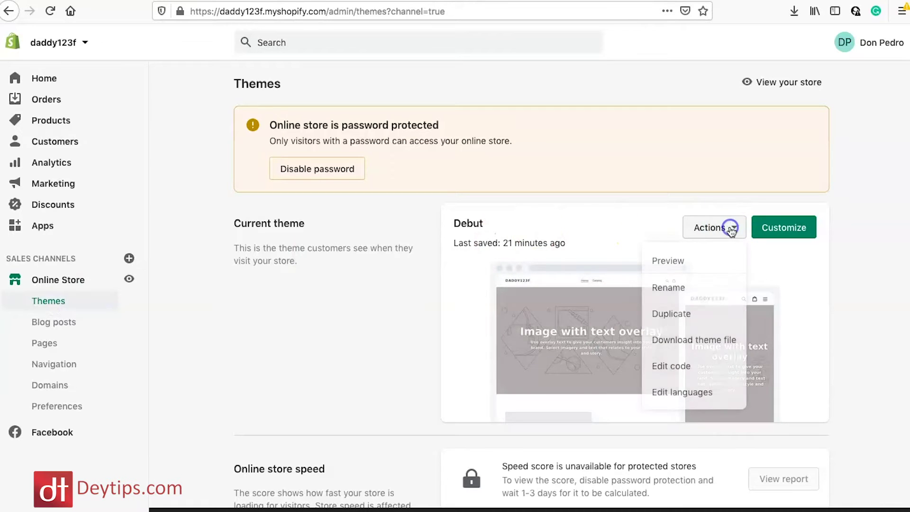
left_click(688, 373)
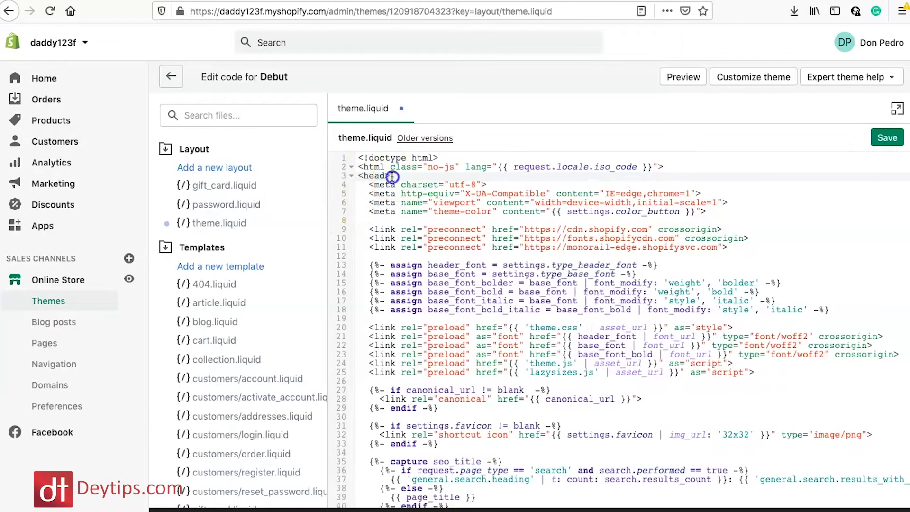
- Paste the Facebook pixel code on a new line after <head> in theme.liquid and save
left_click_drag(391, 176, 354, 176)
left_click(396, 176)
key("Return")
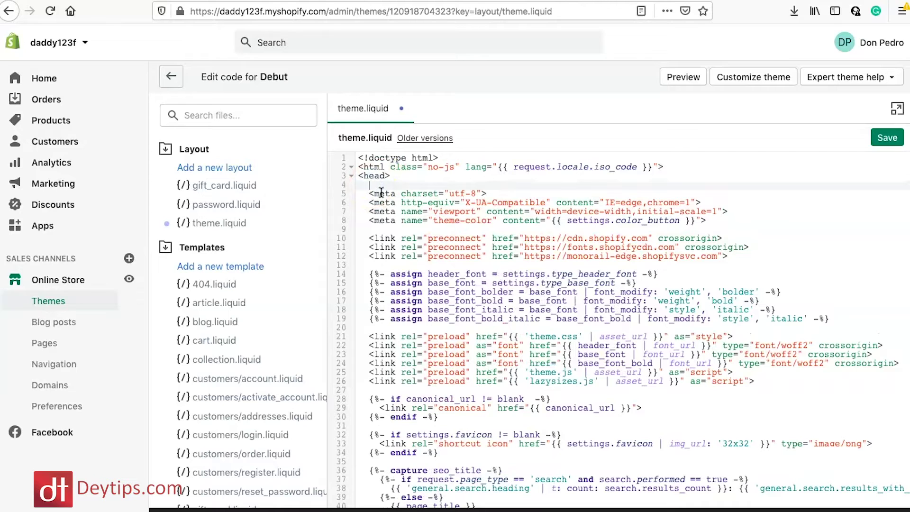
key("ctrl+v")
key("ctrl+s")
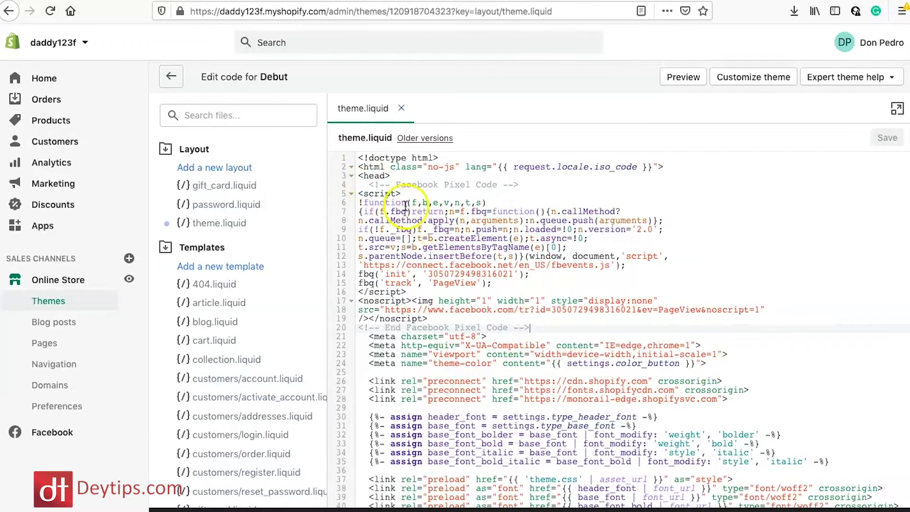
left_click(753, 108)
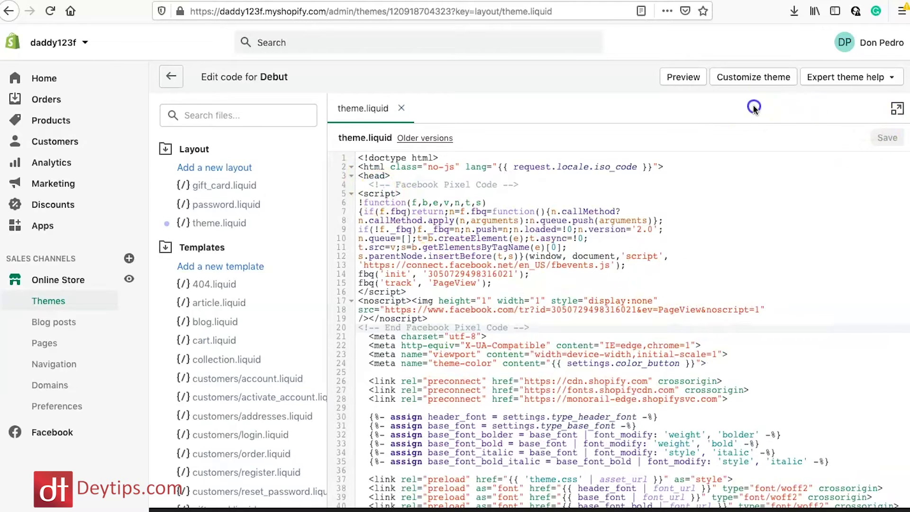
left_click(559, 110)
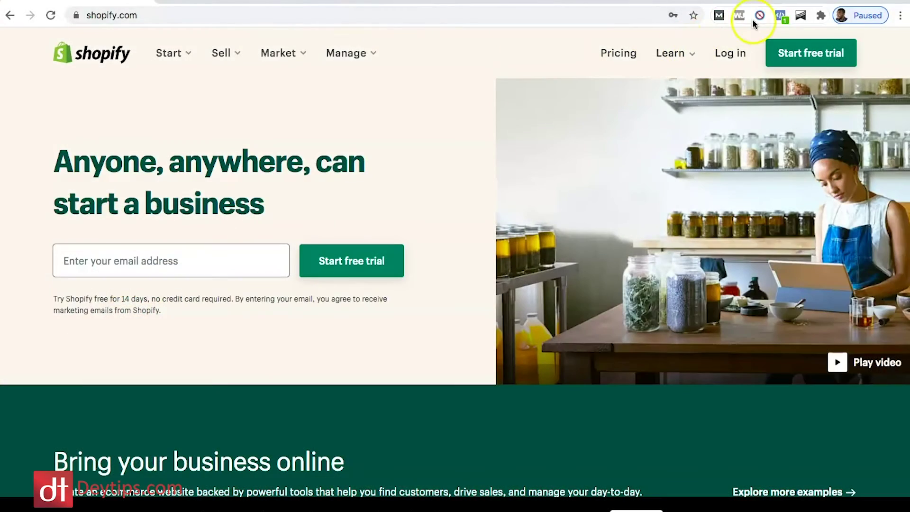
- Check shopify.com with Facebook Pixel Helper and expand the Microdata Automatically Detected details
left_click(779, 14)
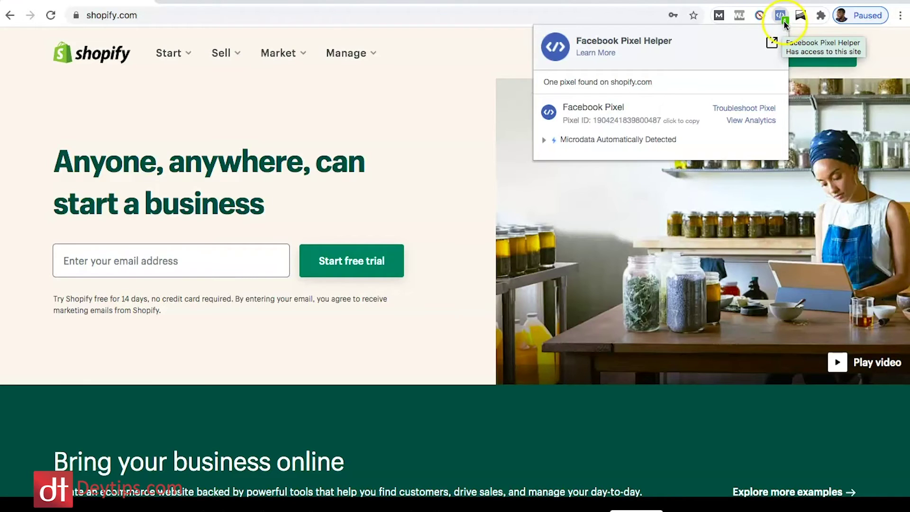
left_click(543, 141)
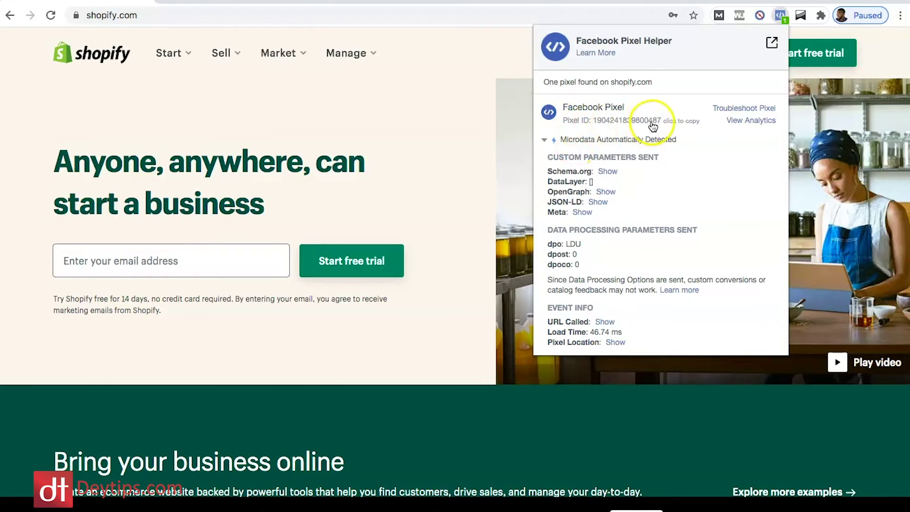